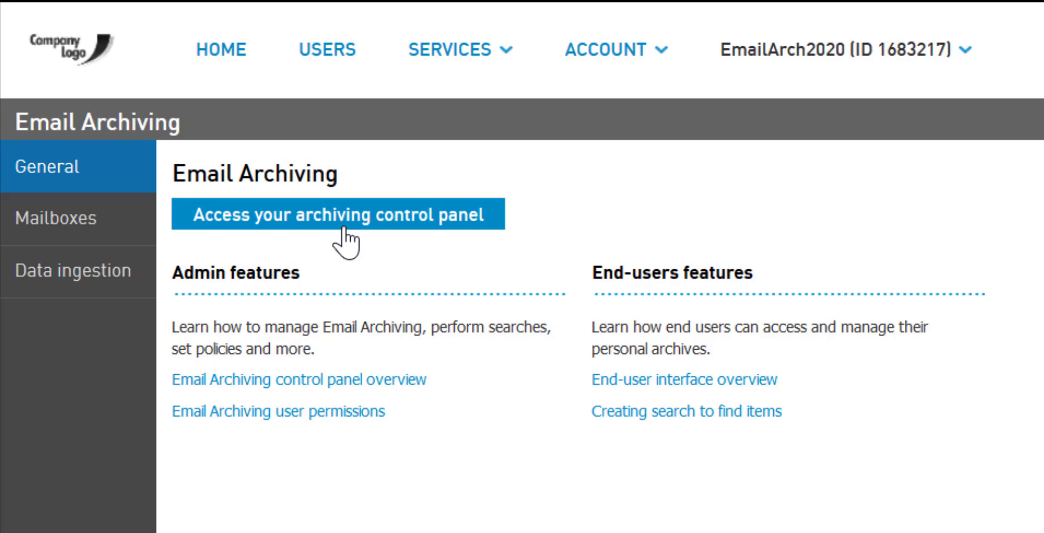
# Open the Email Archiving mailboxes list and grant the mailbox's user the Compliance Officer permission.
pyautogui.click(76, 241)
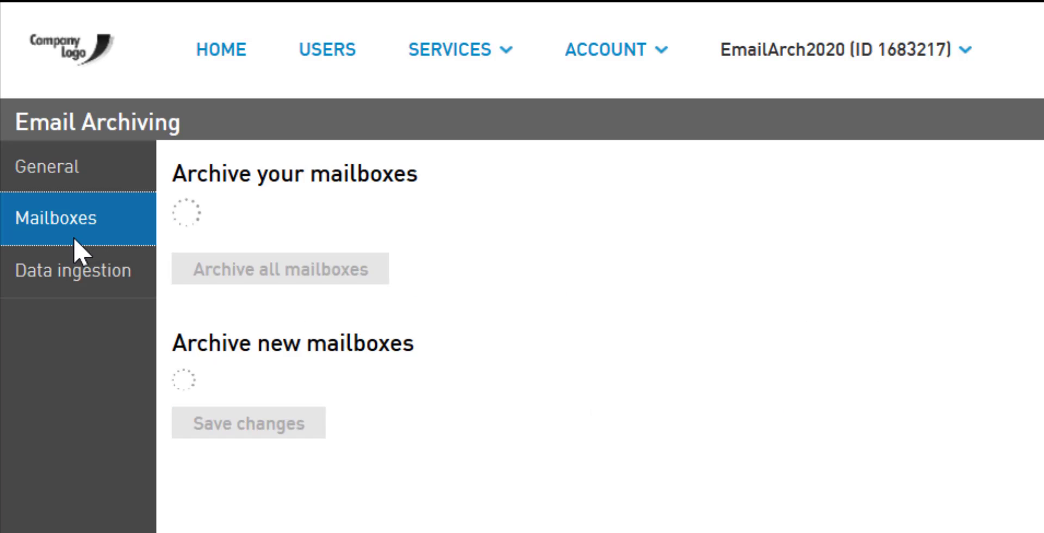
pyautogui.click(249, 253)
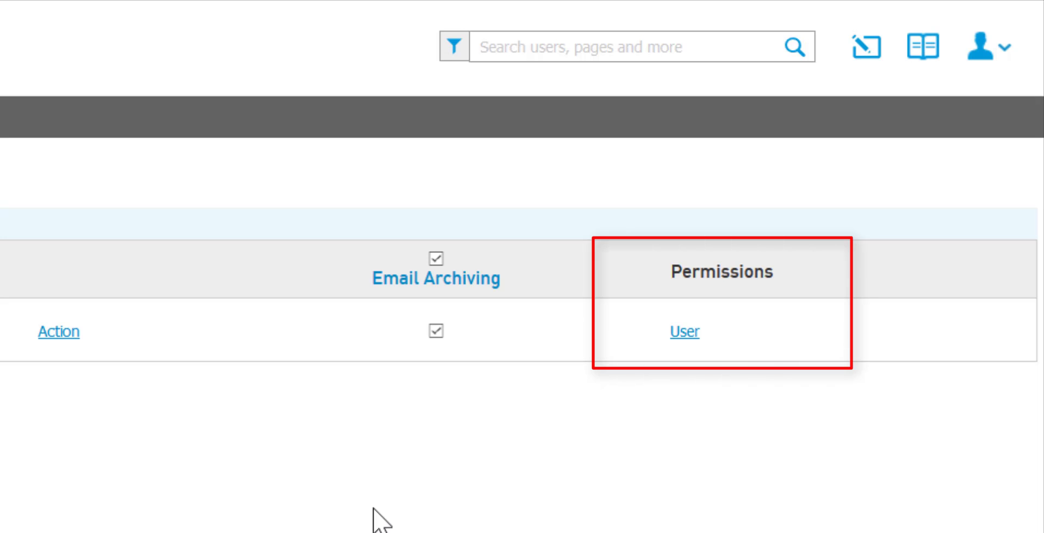
pyautogui.click(685, 332)
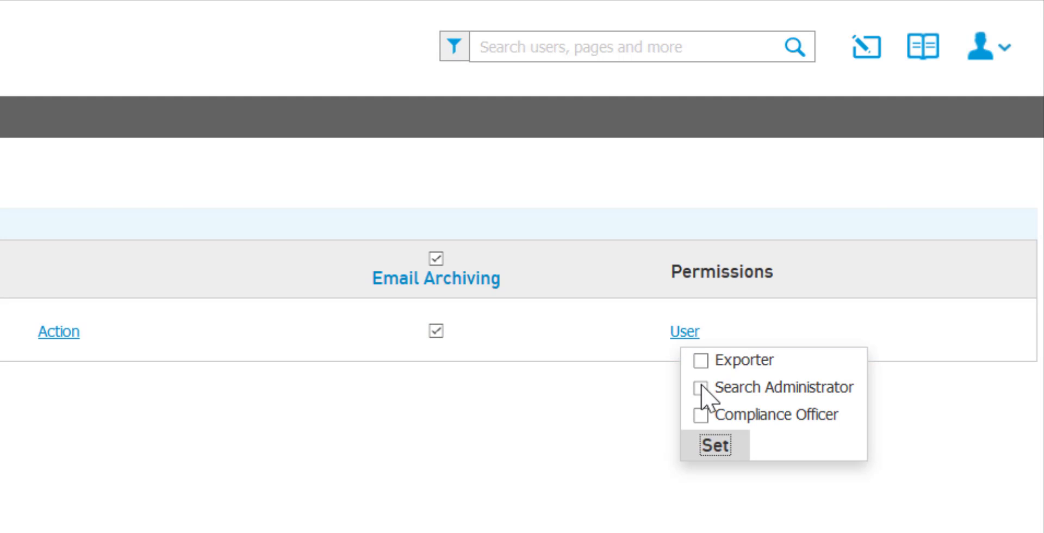
pyautogui.click(700, 415)
pyautogui.click(715, 445)
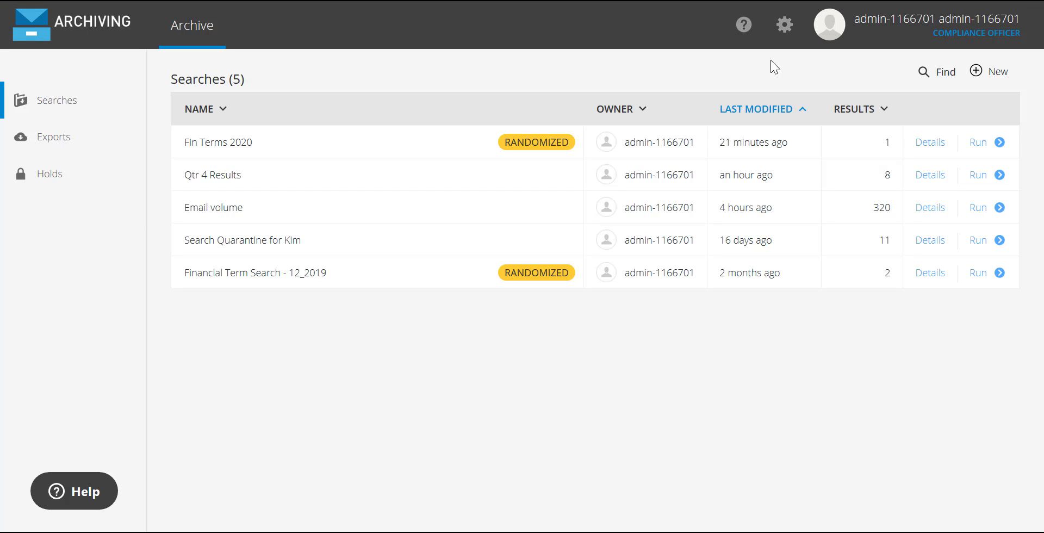
# Enable the email retention policy in the archive's policy settings and view the choices for its duration in years.
pyautogui.click(783, 27)
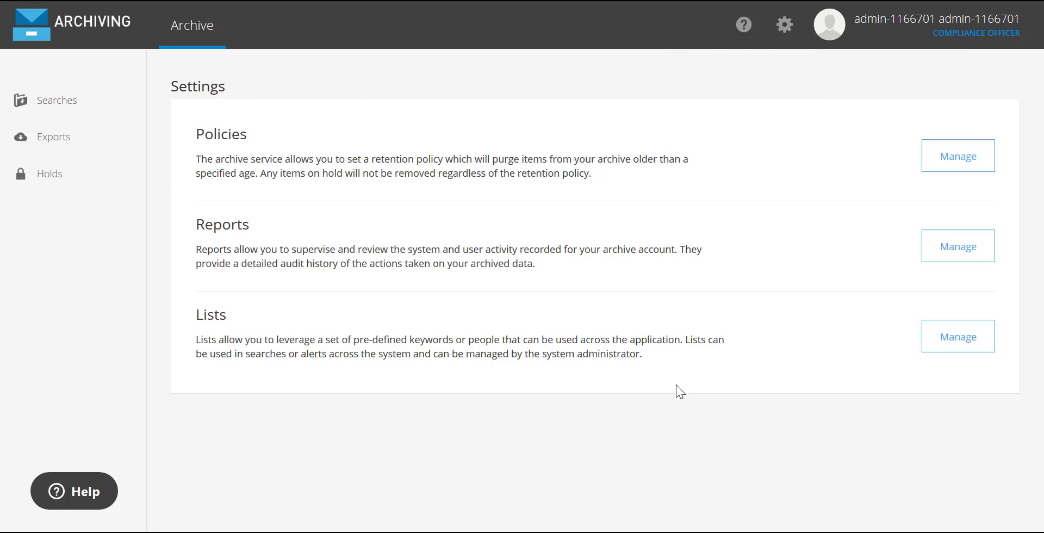
pyautogui.click(968, 162)
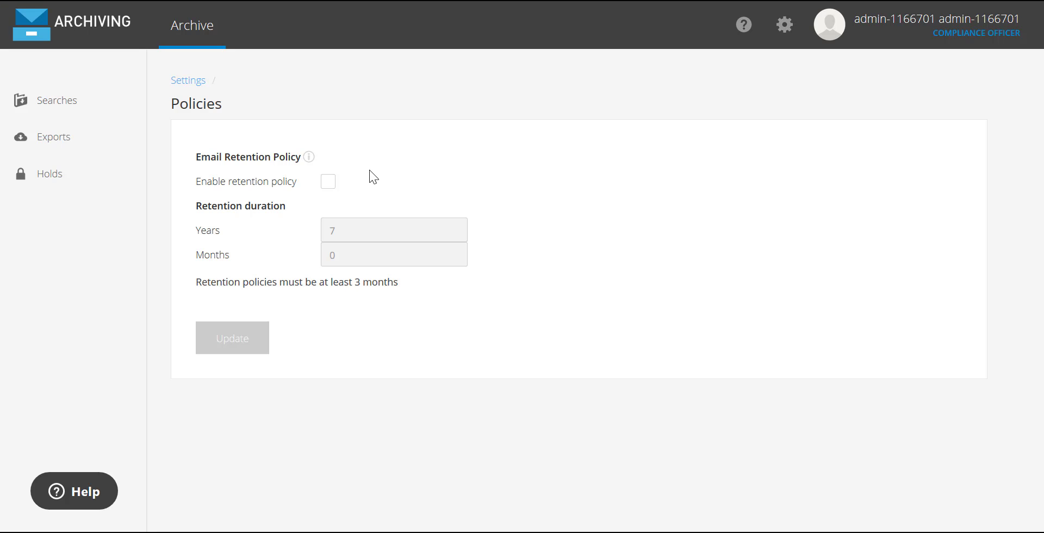
pyautogui.click(327, 181)
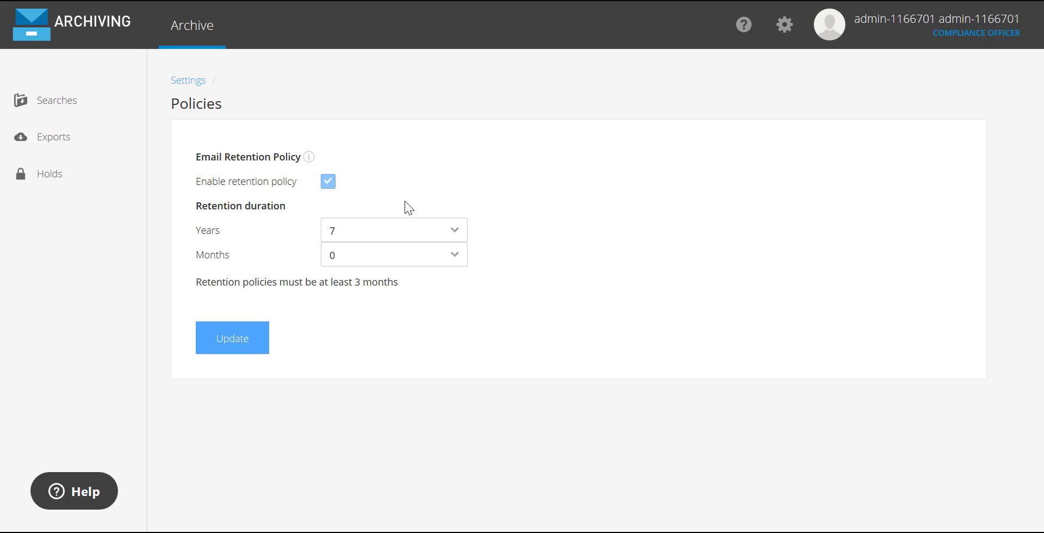
pyautogui.click(460, 228)
pyautogui.click(557, 226)
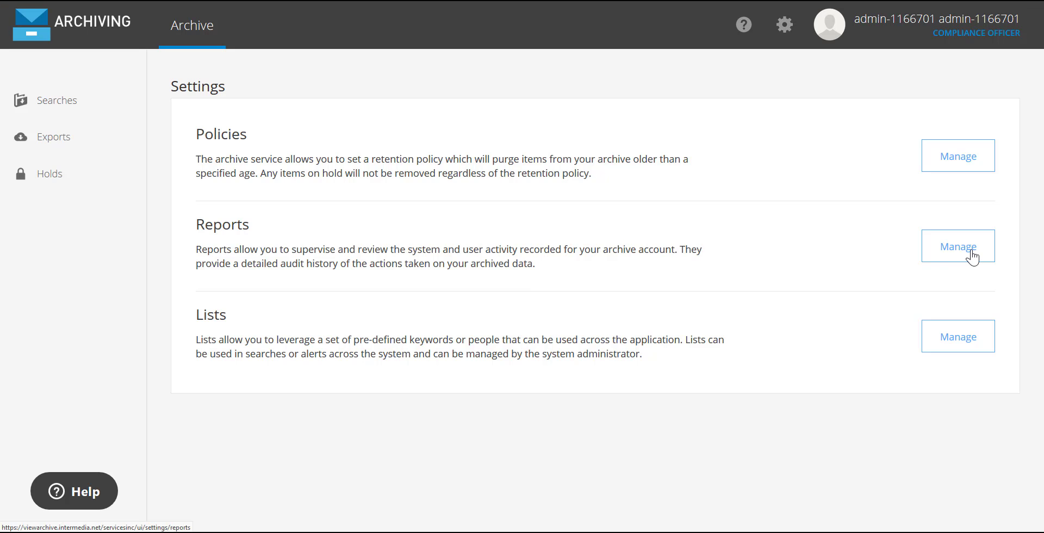
# Examine the archive's report settings, covering the Collection Summary report and the new audit report form with its date range.
pyautogui.click(970, 253)
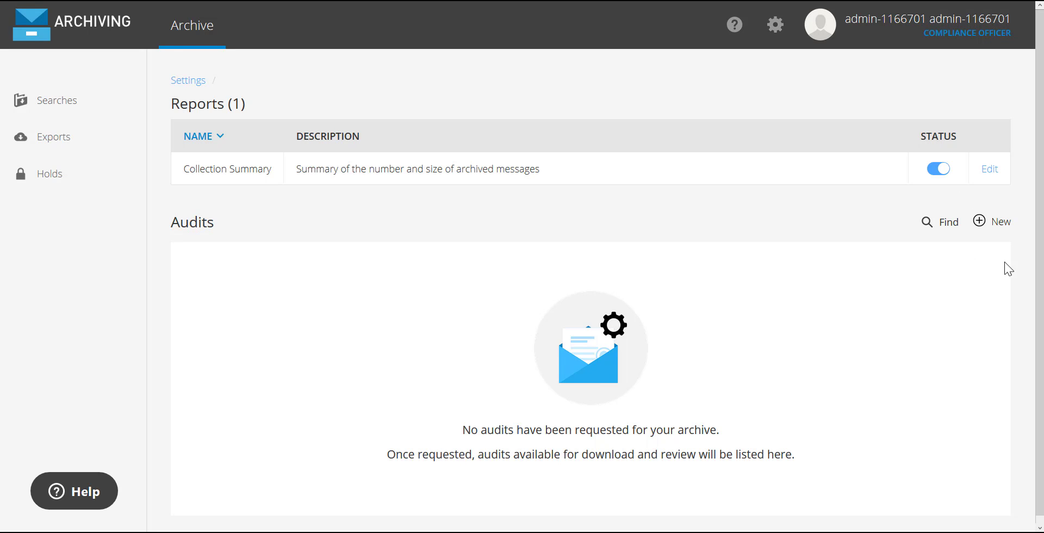
pyautogui.click(991, 169)
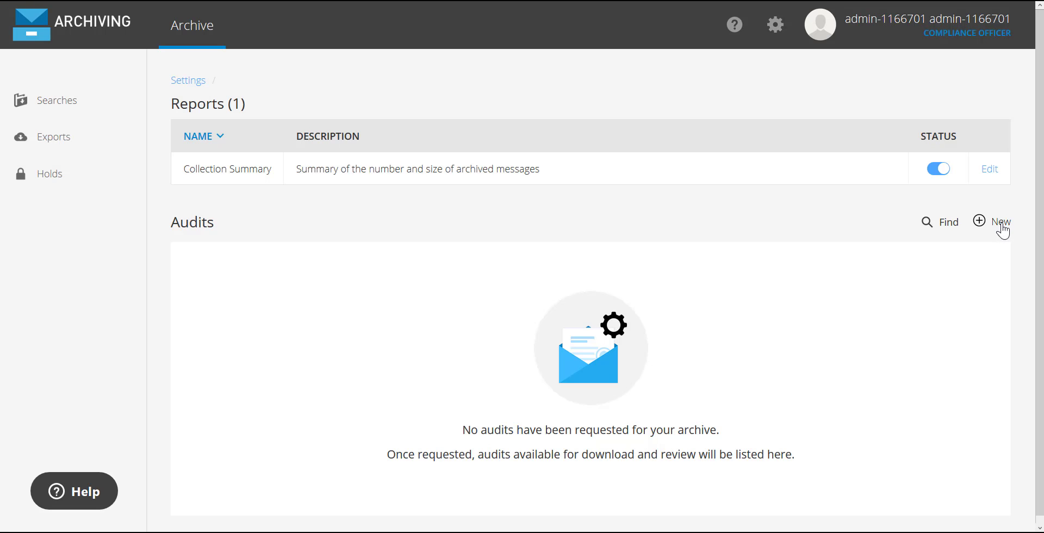
pyautogui.click(1001, 224)
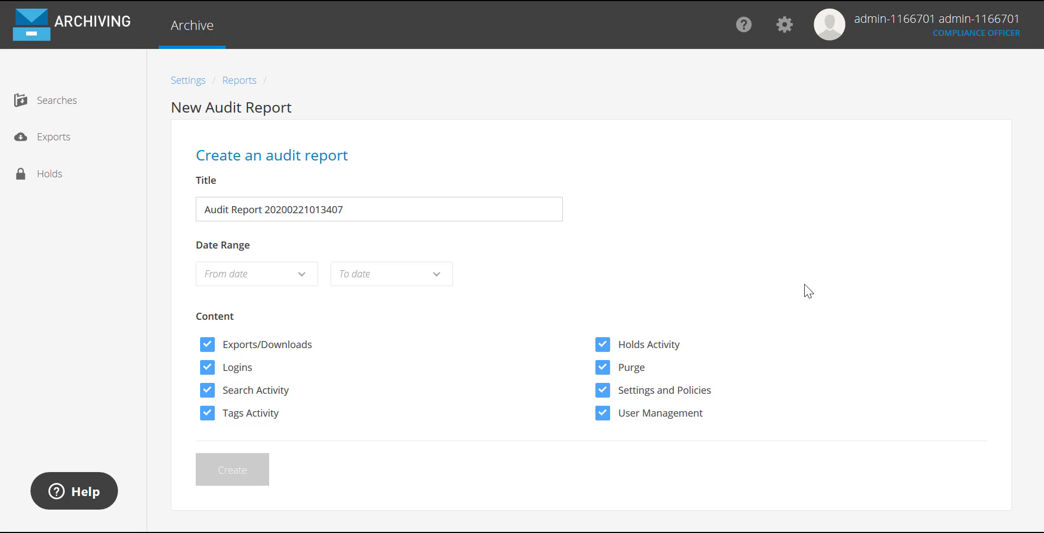
pyautogui.click(302, 275)
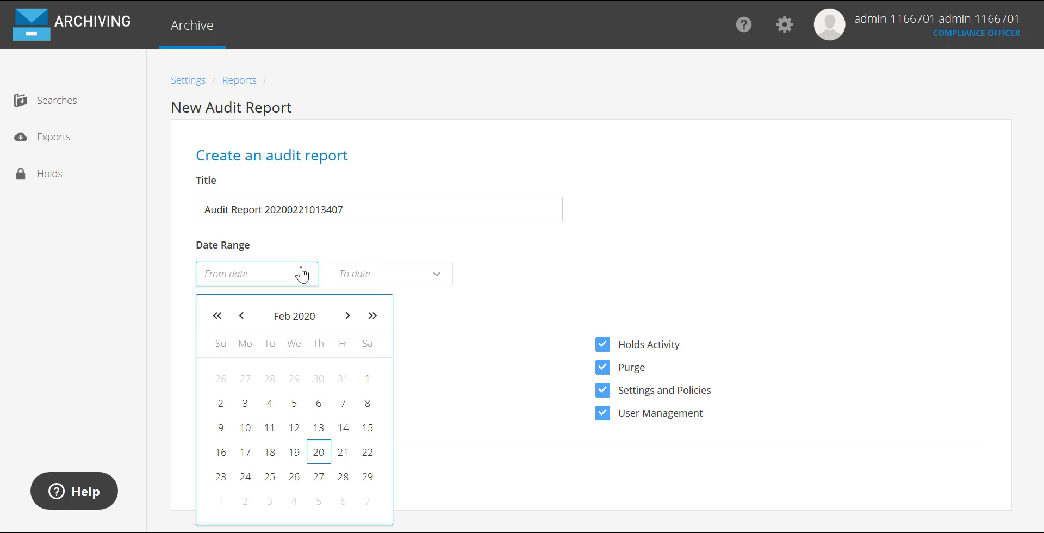
pyautogui.click(437, 359)
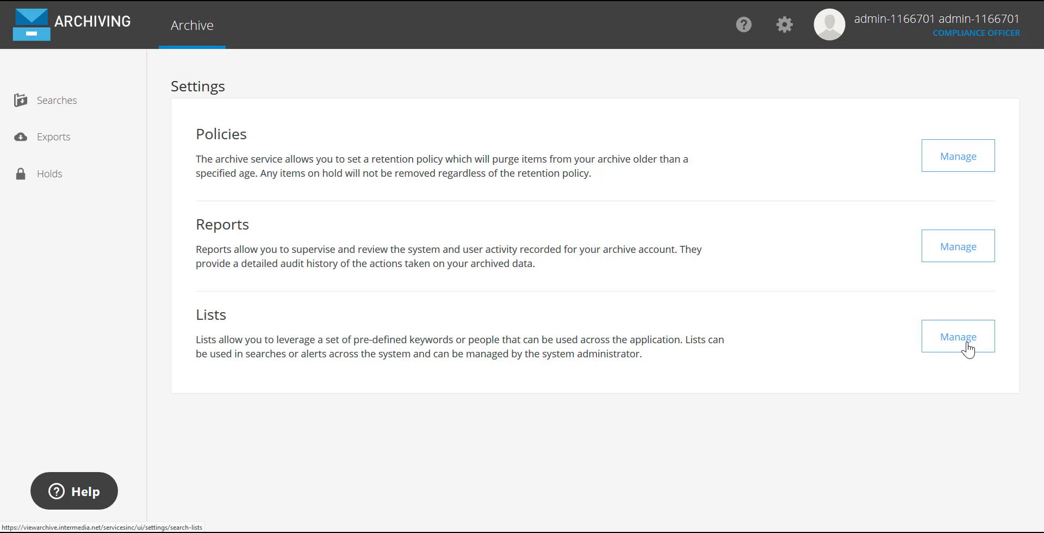
# Open the archive's search lists and view the Financial Terms keyword list for editing.
pyautogui.click(967, 348)
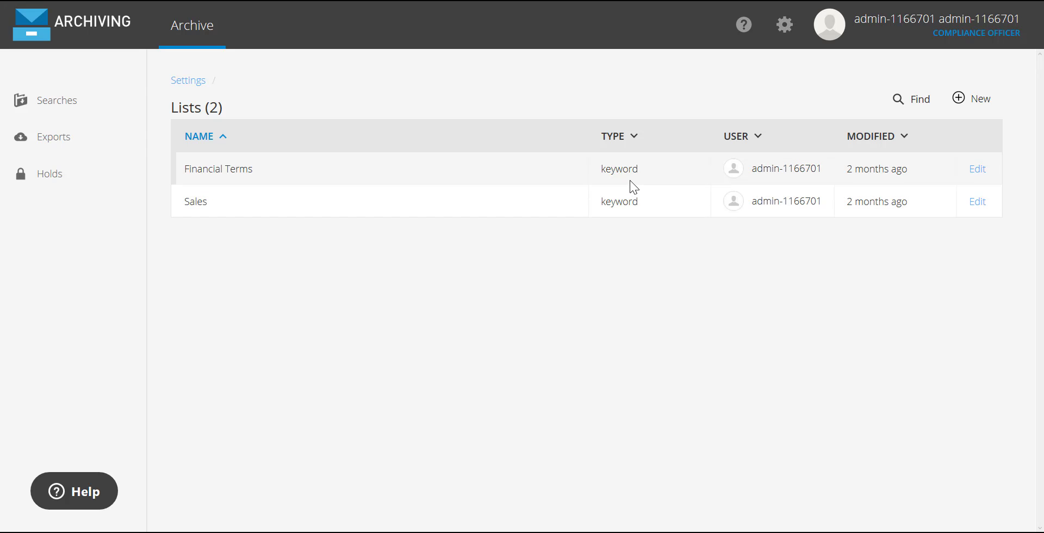
pyautogui.click(976, 169)
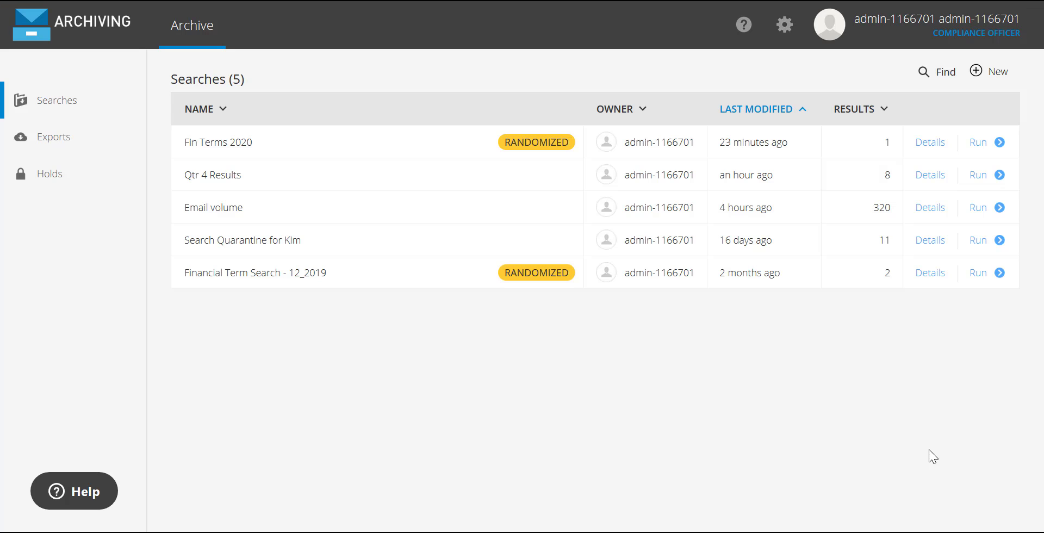
# Start a new simple search and examine its available criteria, including the size and hold reason options.
pyautogui.click(991, 77)
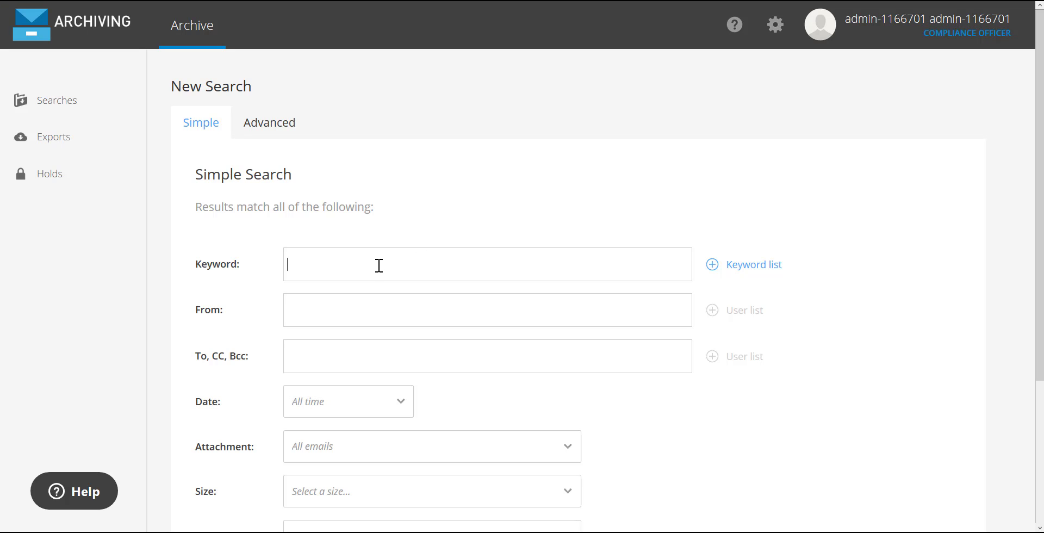
pyautogui.scroll(-3, 403, 268)
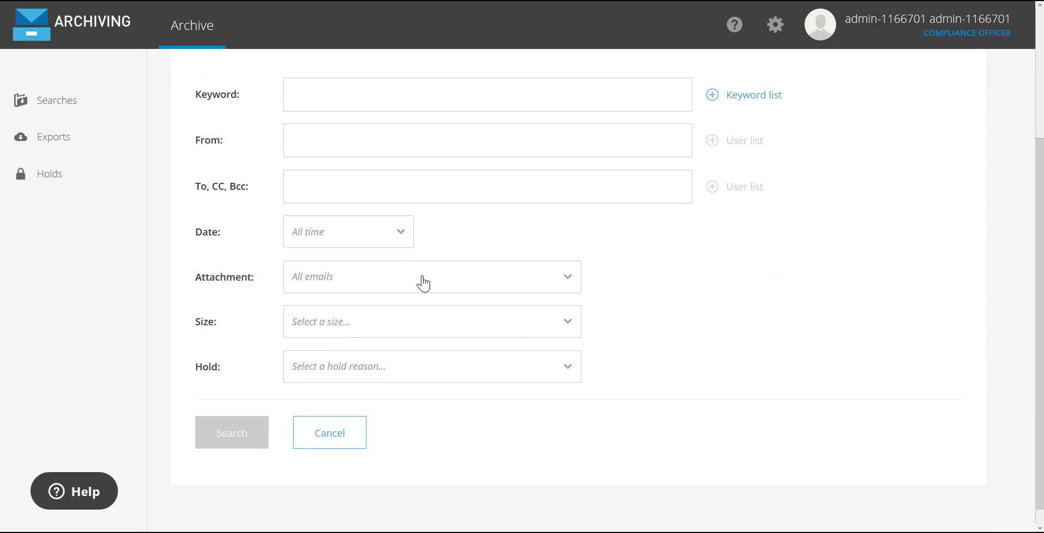
pyautogui.click(574, 322)
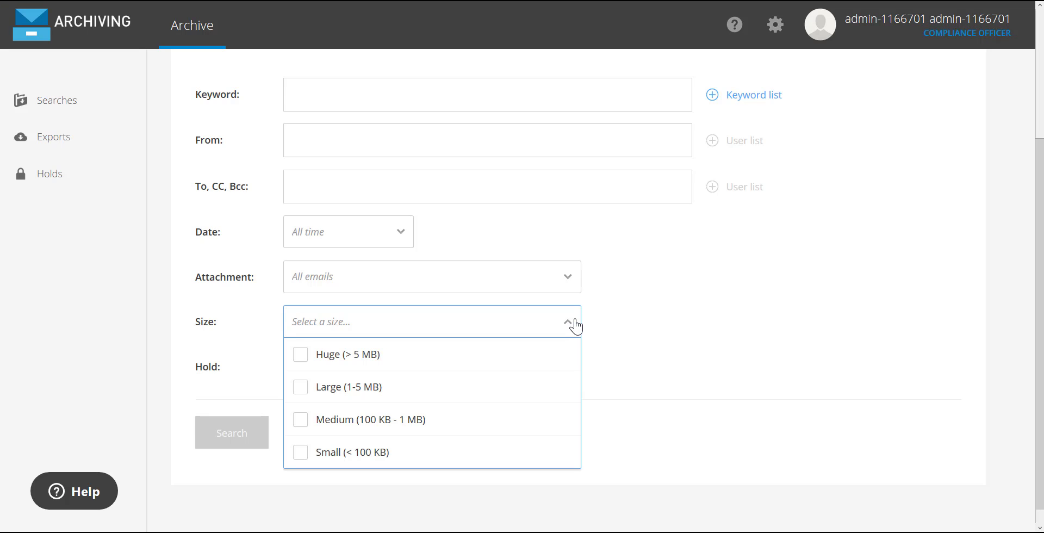
pyautogui.click(624, 321)
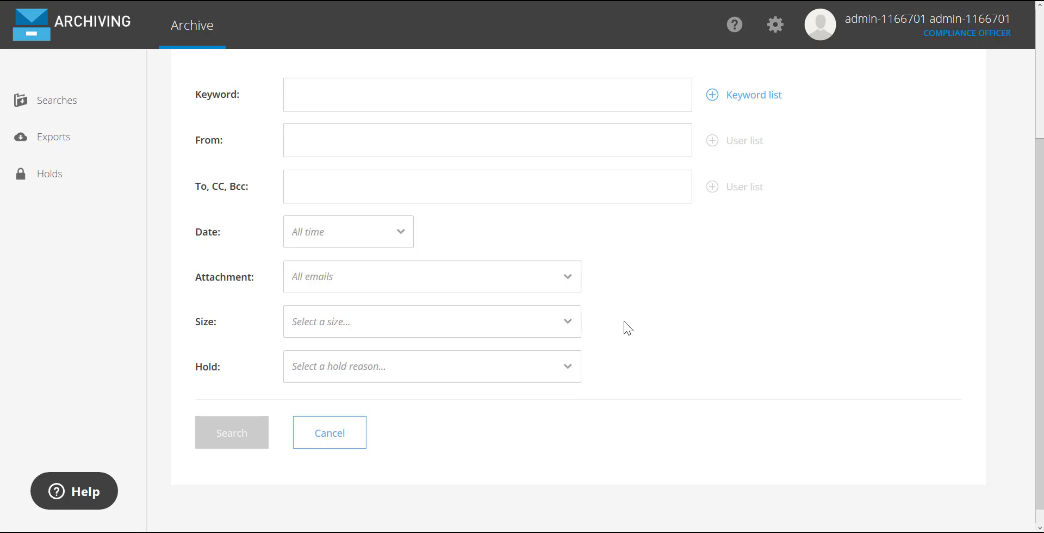
pyautogui.click(569, 372)
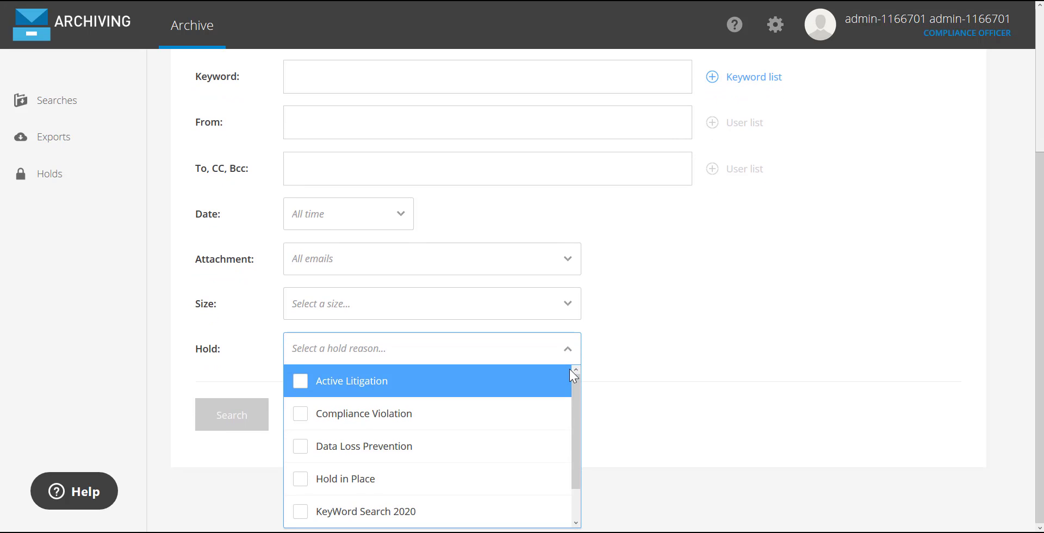
pyautogui.moveTo(575, 387); pyautogui.dragTo(575, 430)
pyautogui.scroll(3, 663, 337)
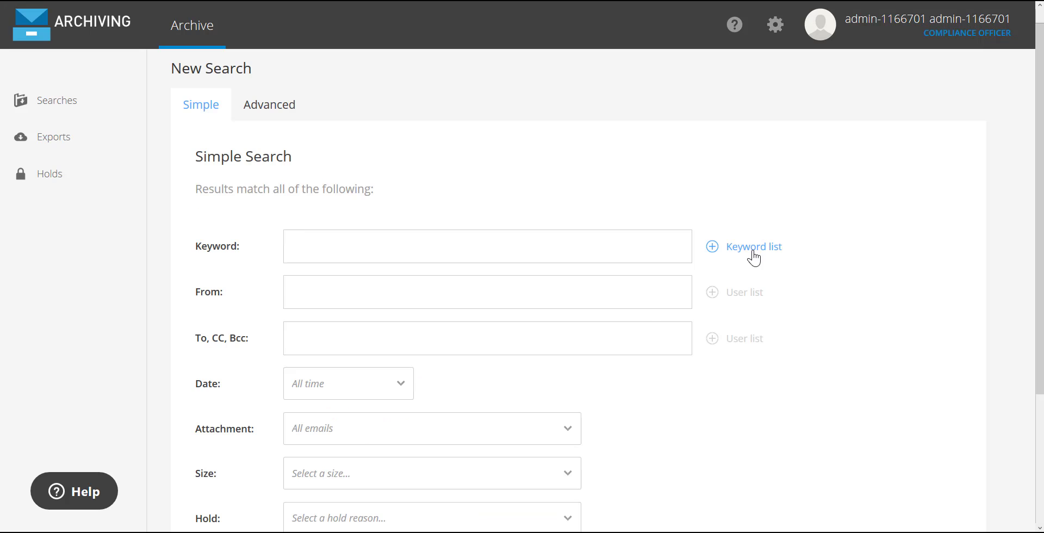
# Add the Financial Terms keyword list as the simple search's keyword criterion and run the search.
pyautogui.click(752, 255)
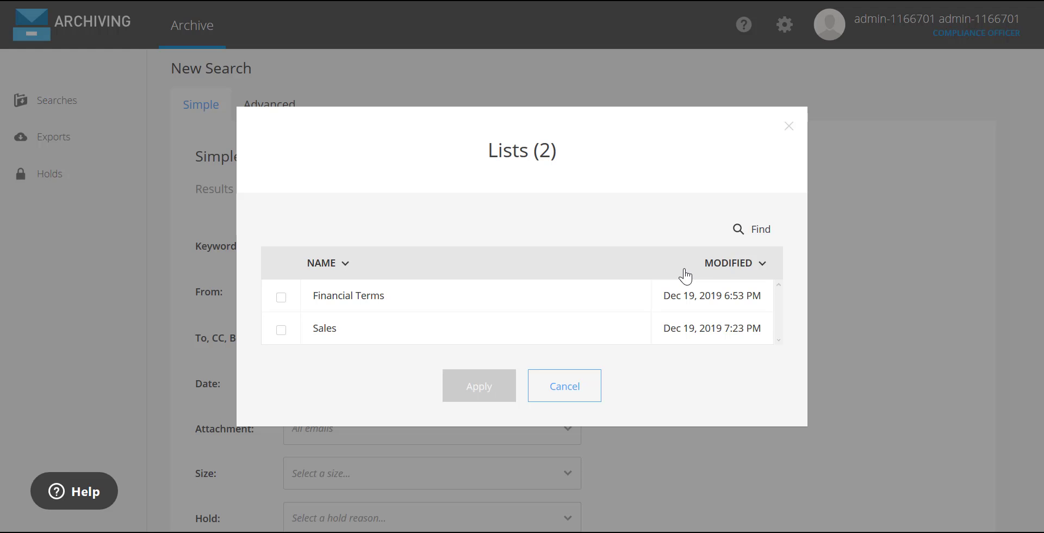
pyautogui.click(282, 299)
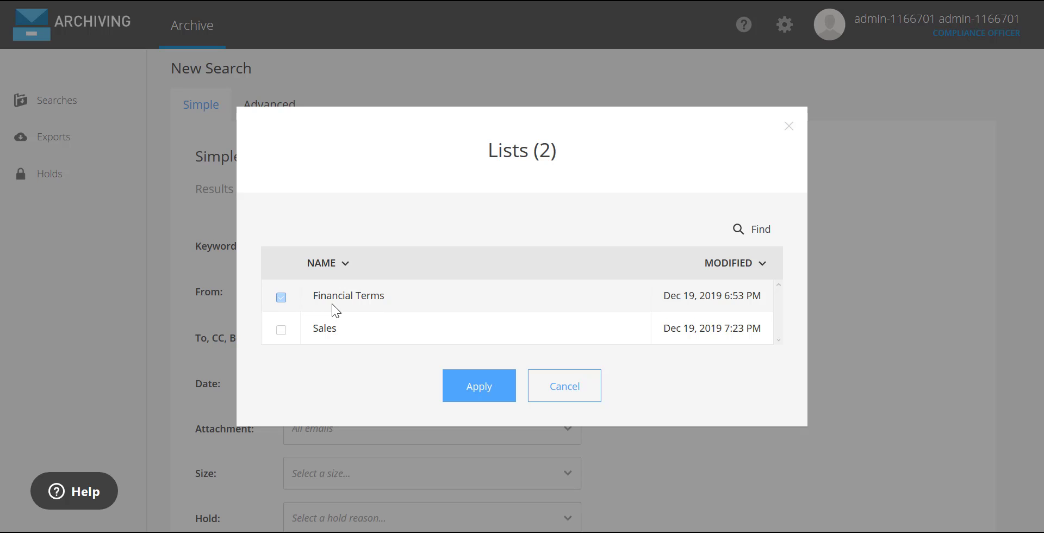
pyautogui.click(474, 387)
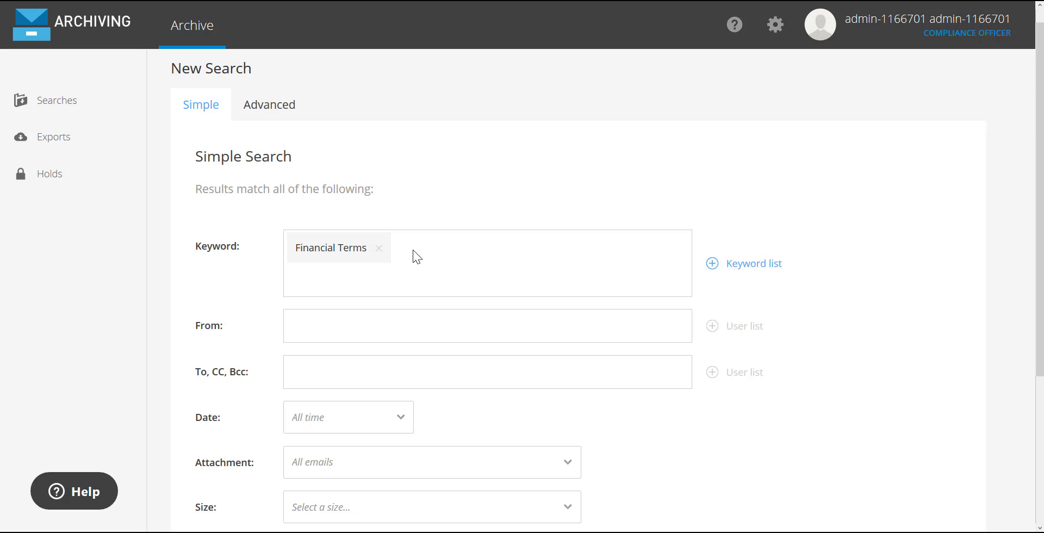
pyautogui.scroll(-4, 413, 250)
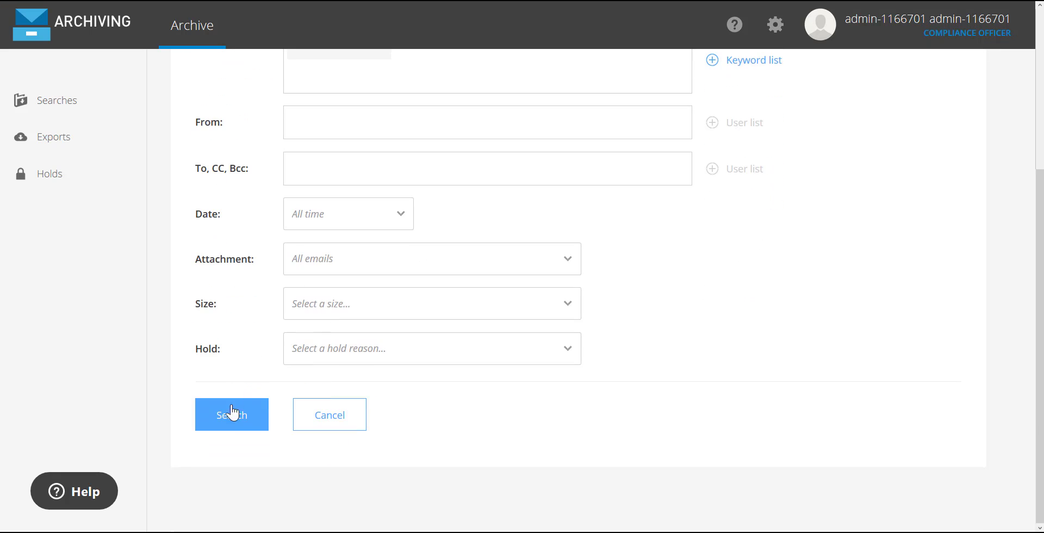
pyautogui.click(231, 419)
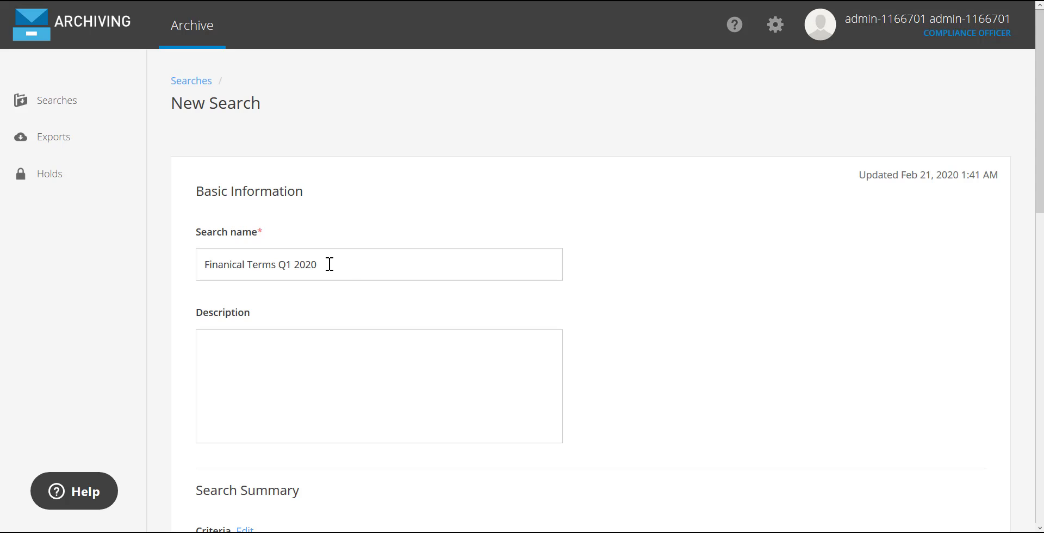
# Randomize the search results at 5% and save the search under the name Finanical Terms Q1 2020.
pyautogui.scroll(-1, 986, 237)
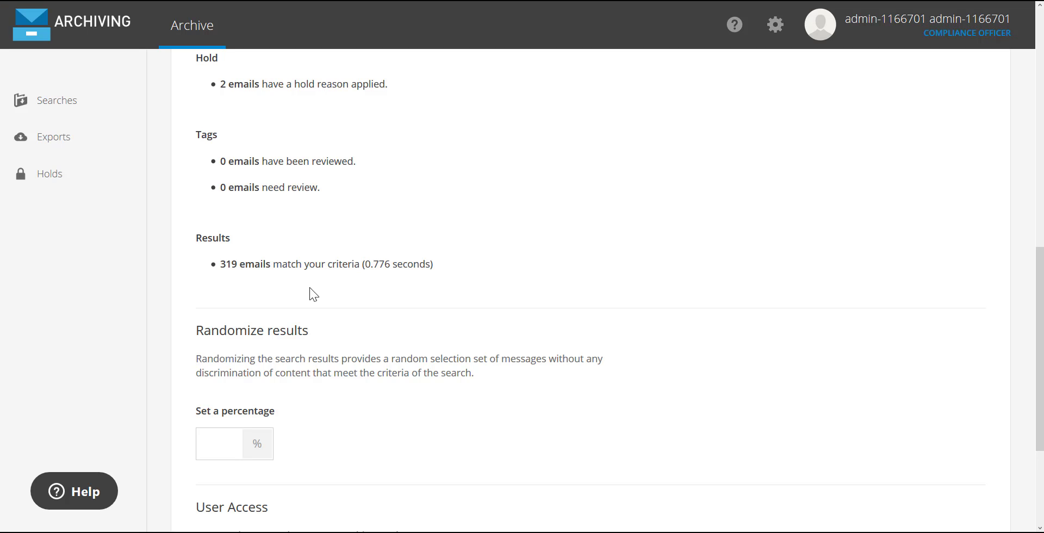
pyautogui.click(214, 442)
pyautogui.write('5')
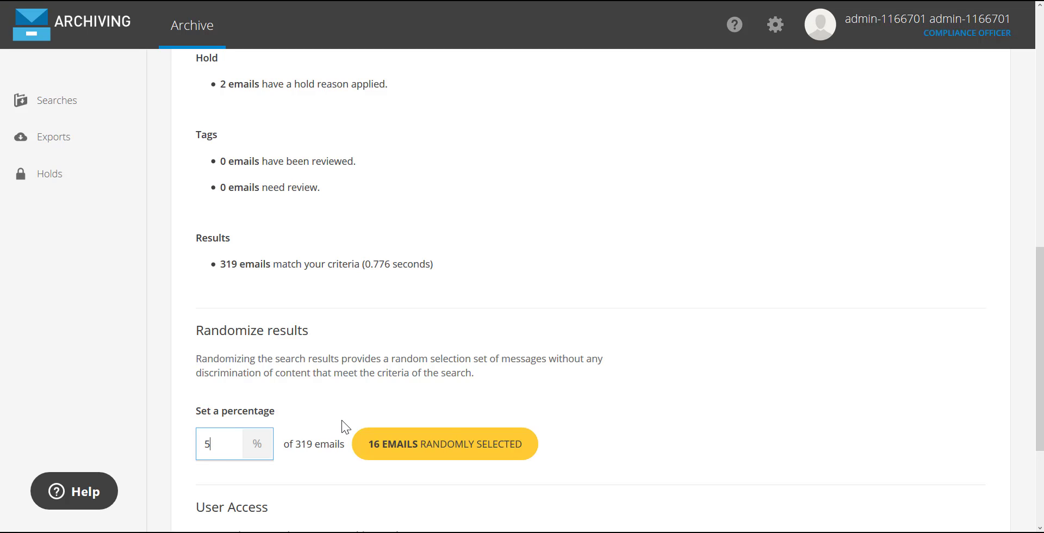
pyautogui.scroll(-3, 342, 420)
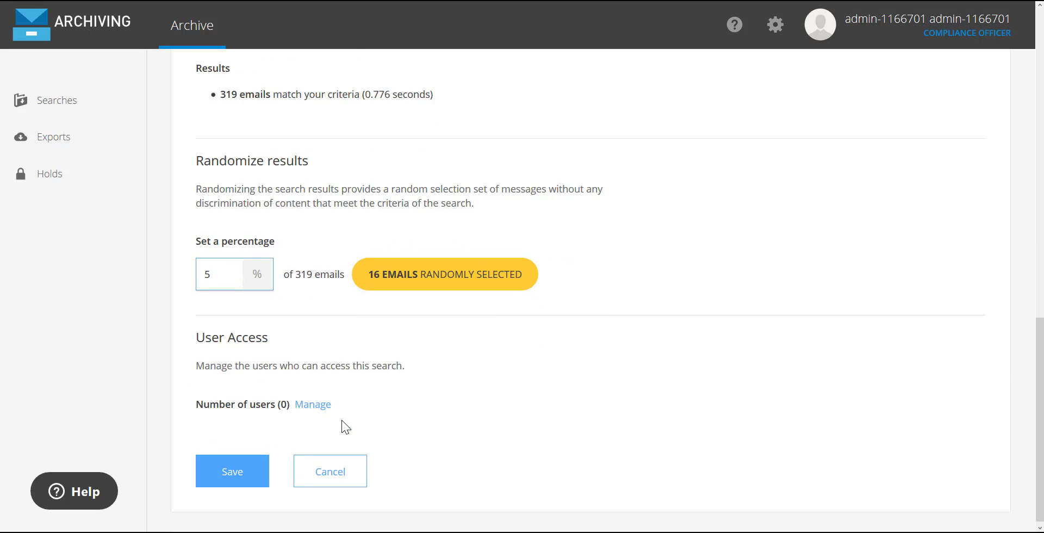
pyautogui.click(232, 473)
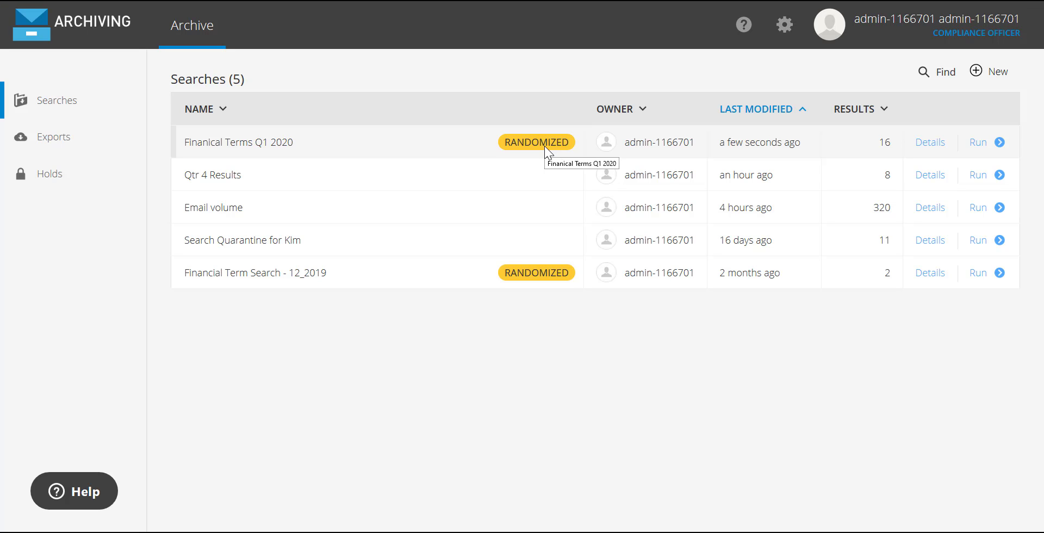
# Start another new search in advanced mode.
pyautogui.click(993, 73)
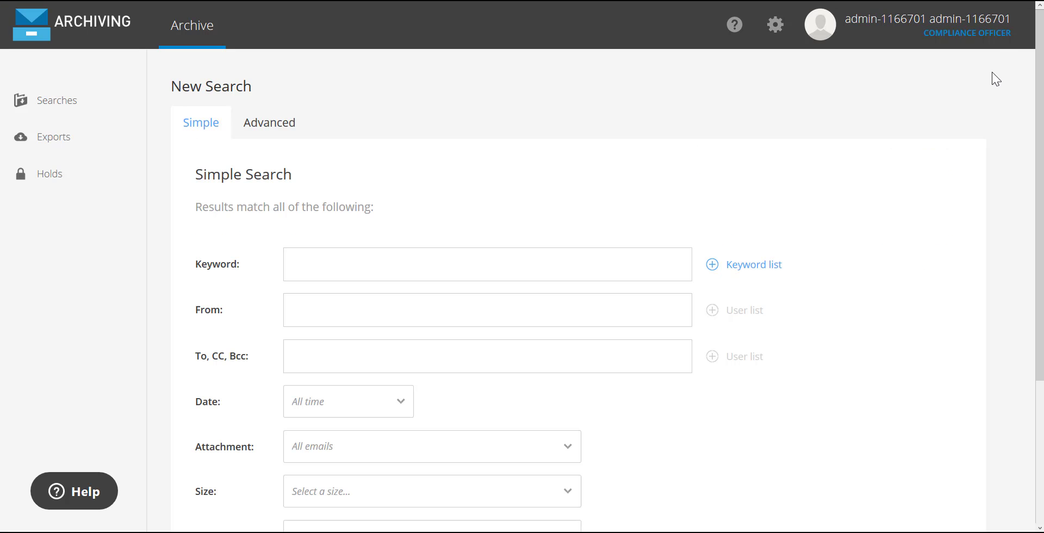
pyautogui.click(279, 122)
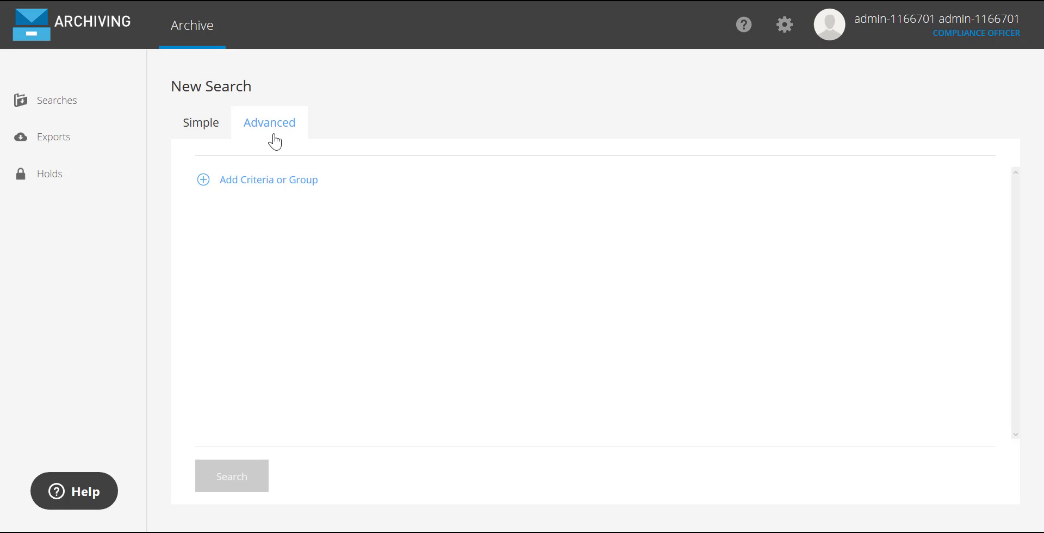
# Add a Keyword criterion to the advanced search and remove it again.
pyautogui.click(204, 182)
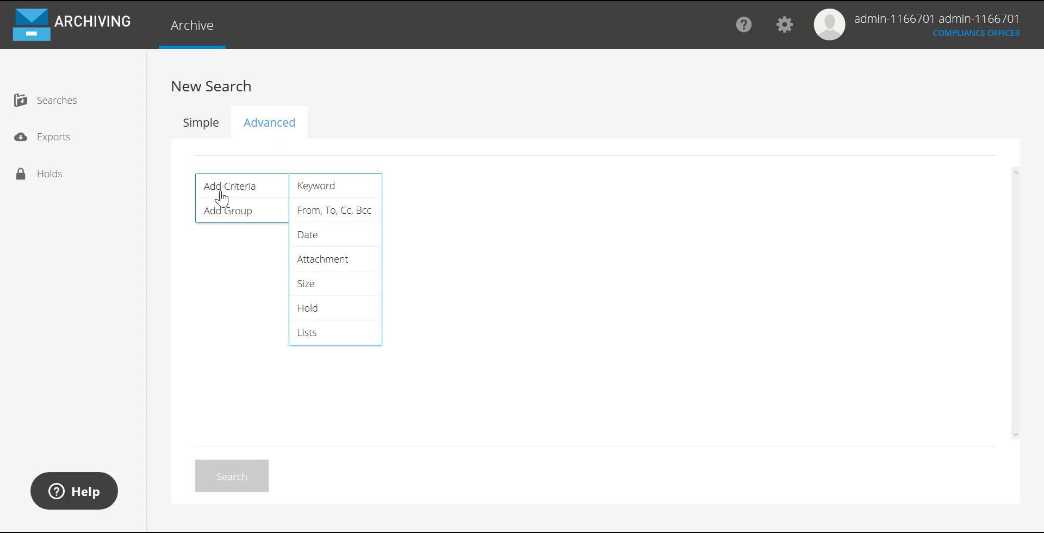
pyautogui.click(339, 189)
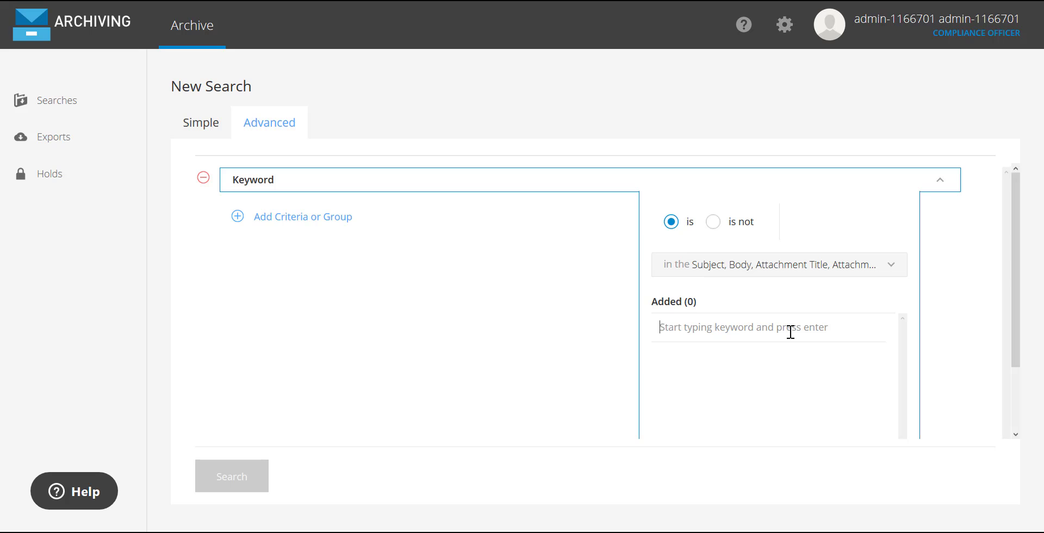
pyautogui.click(203, 177)
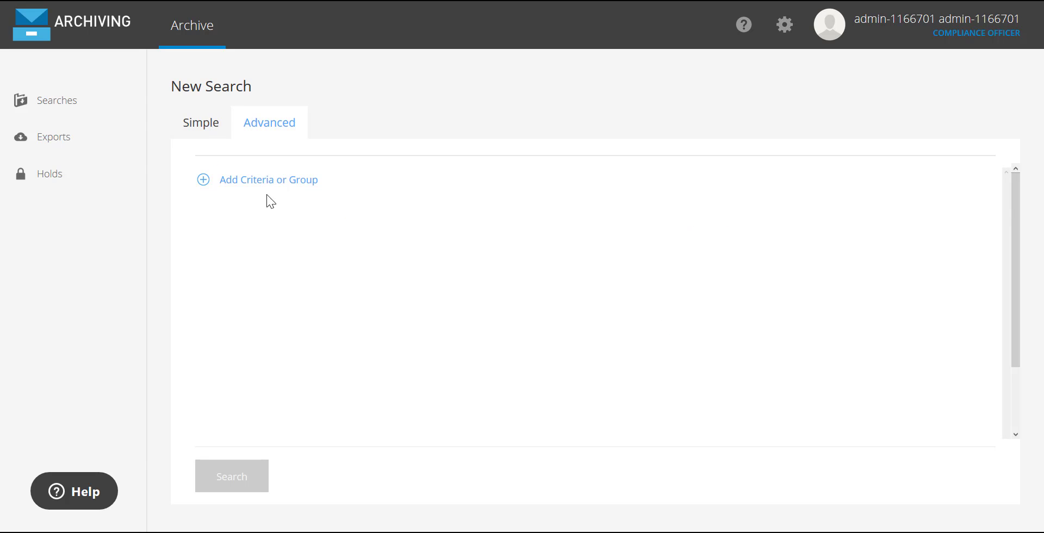
# Add a Keyword List criterion to the advanced search that matches both the Financial Terms and Sales lists.
pyautogui.click(235, 192)
pyautogui.moveTo(236, 187)
pyautogui.moveTo(337, 332)
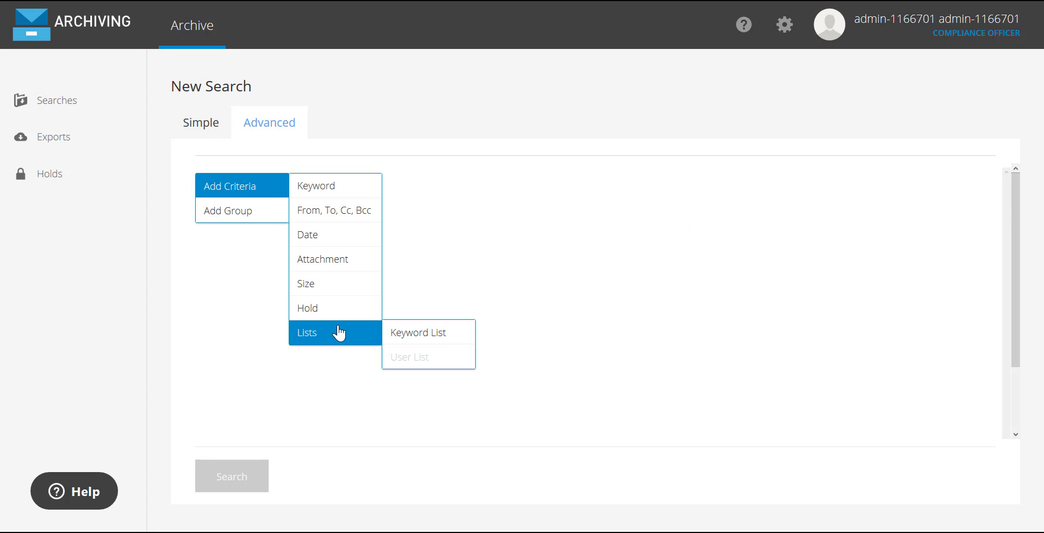
pyautogui.click(444, 335)
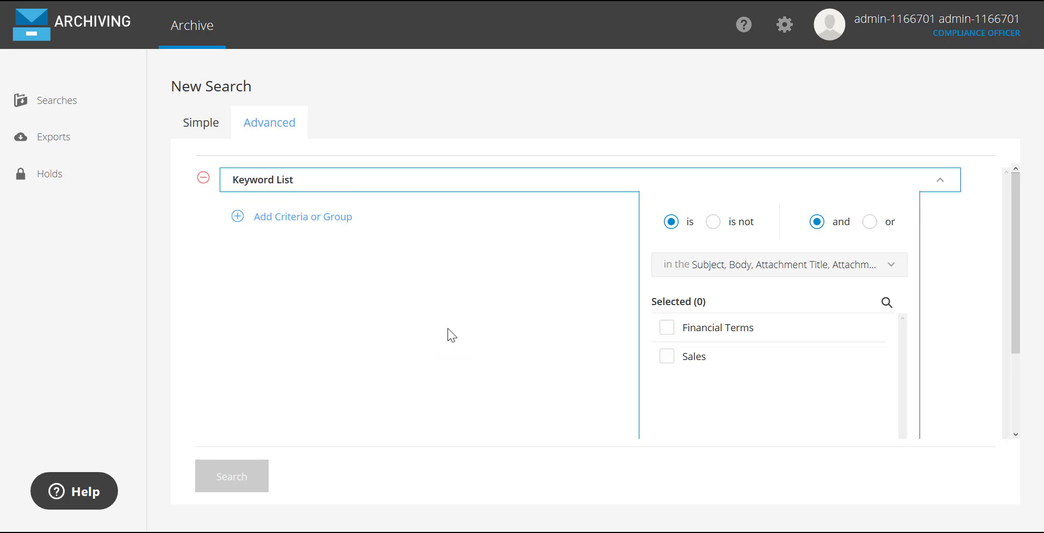
pyautogui.click(739, 331)
pyautogui.click(667, 328)
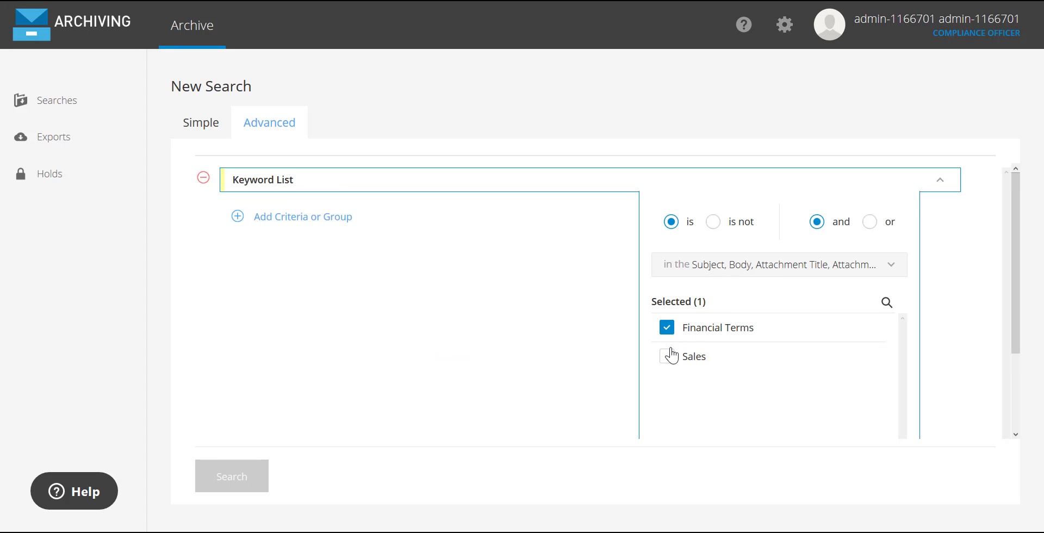
pyautogui.click(669, 357)
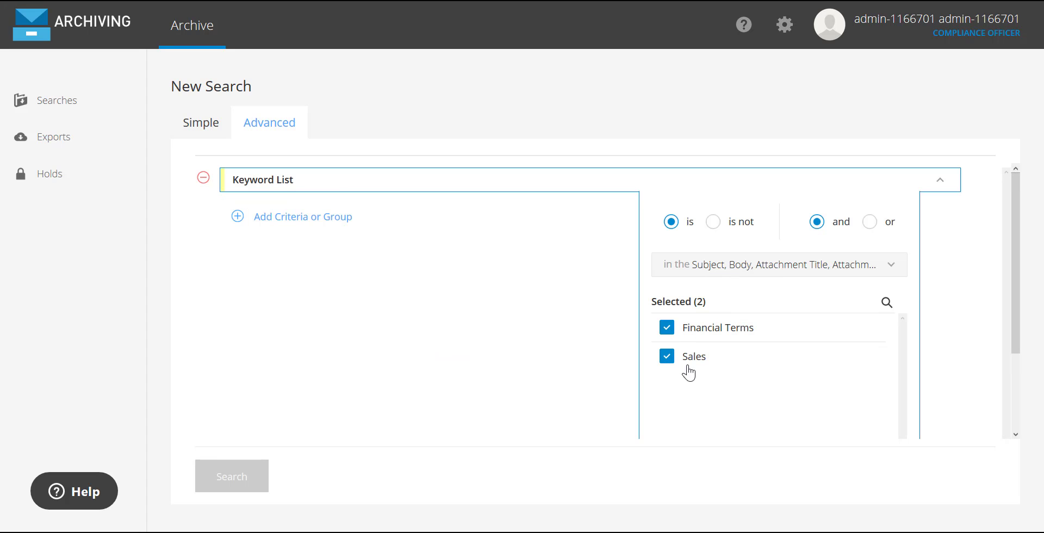
# Add an Attachment criterion beneath the Keyword List criterion in the advanced search.
pyautogui.click(300, 218)
pyautogui.moveTo(313, 235)
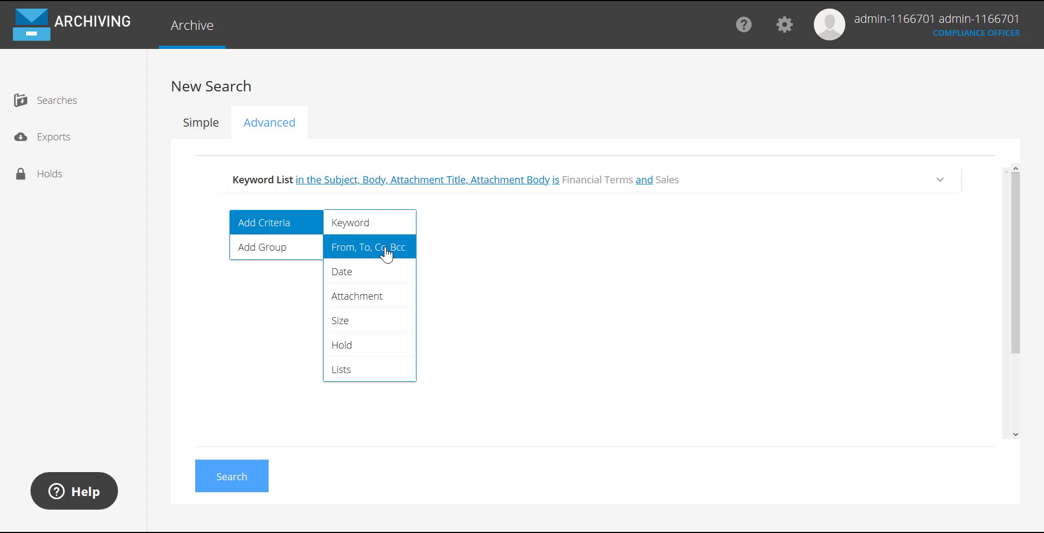
pyautogui.click(402, 302)
pyautogui.click(767, 332)
pyautogui.scroll(-3, 768, 337)
pyautogui.click(770, 339)
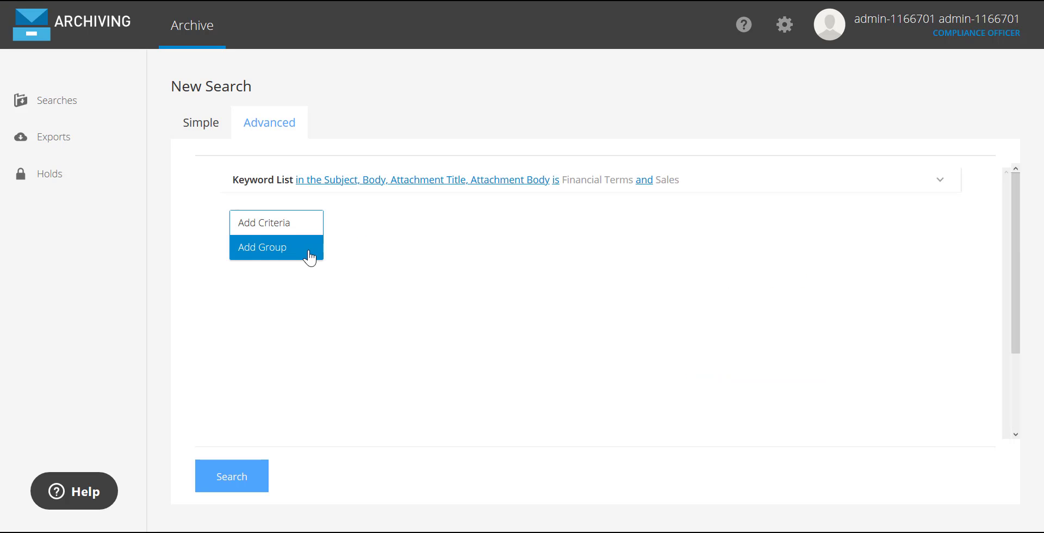
# Run the saved Finanical Terms Q1 2020 search and select all of its emails.
pyautogui.click(71, 107)
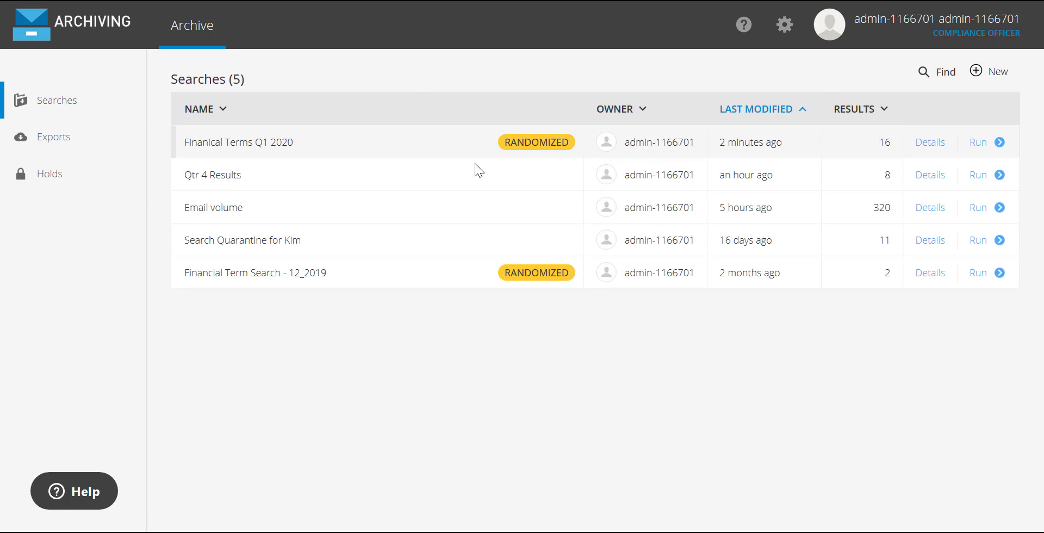
pyautogui.click(979, 143)
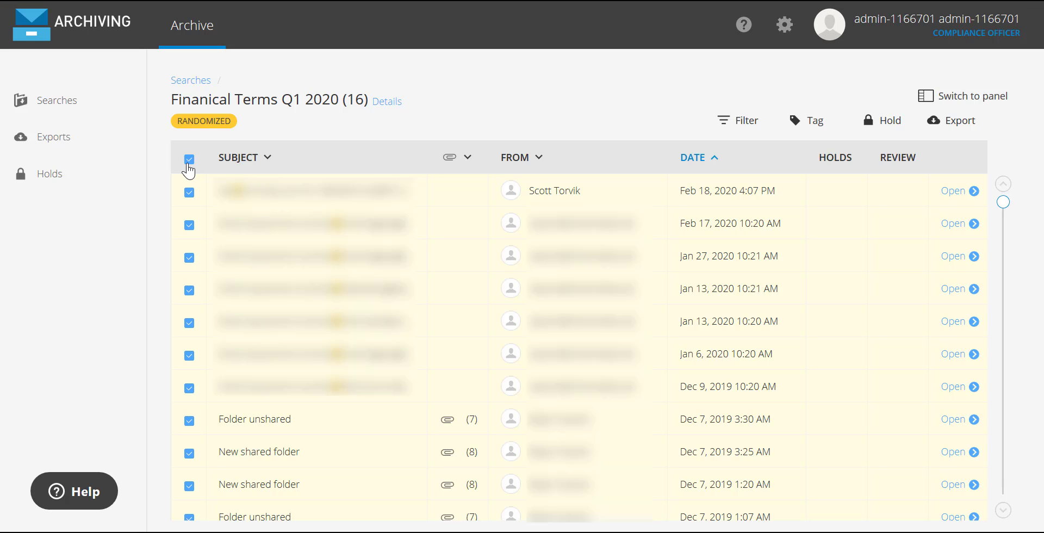
pyautogui.click(188, 163)
pyautogui.click(188, 163)
# Check the tagging option for the selected emails and go through their export setup as far as the file format choices.
pyautogui.click(822, 126)
pyautogui.click(952, 126)
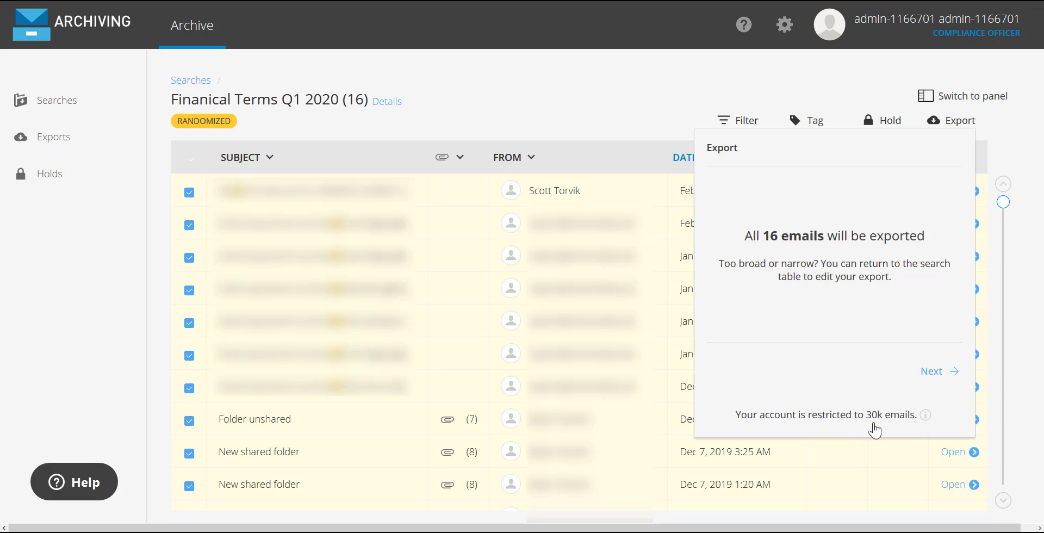
pyautogui.click(940, 374)
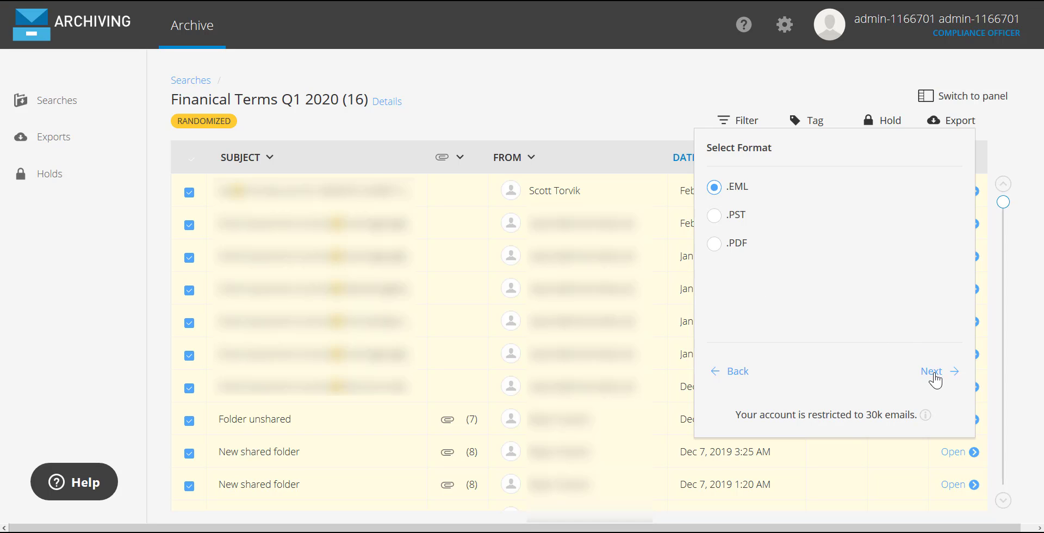
# Bring up the download prompt for the Financial Terms 2020 export and dismiss it without saving the file.
pyautogui.click(54, 136)
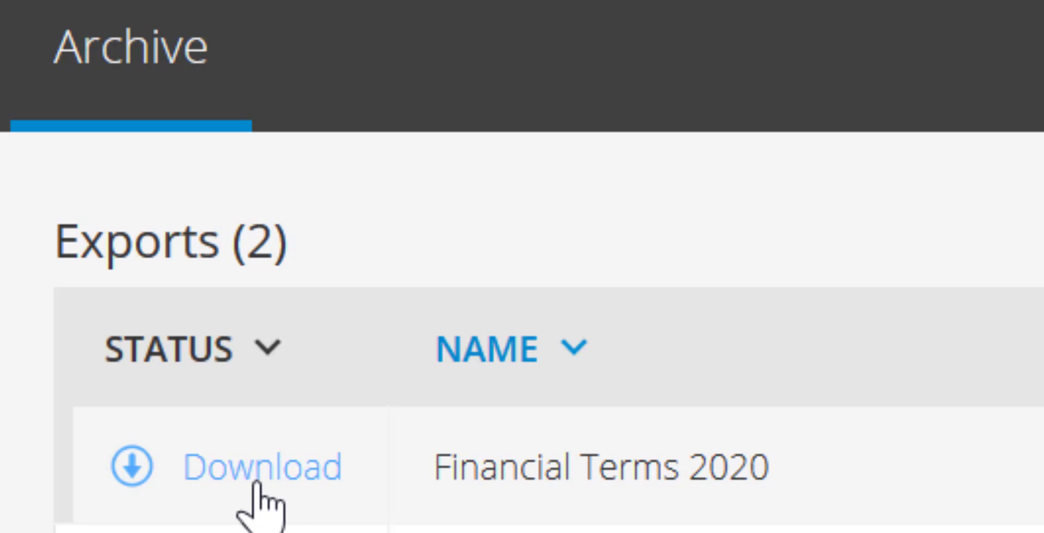
pyautogui.click(260, 503)
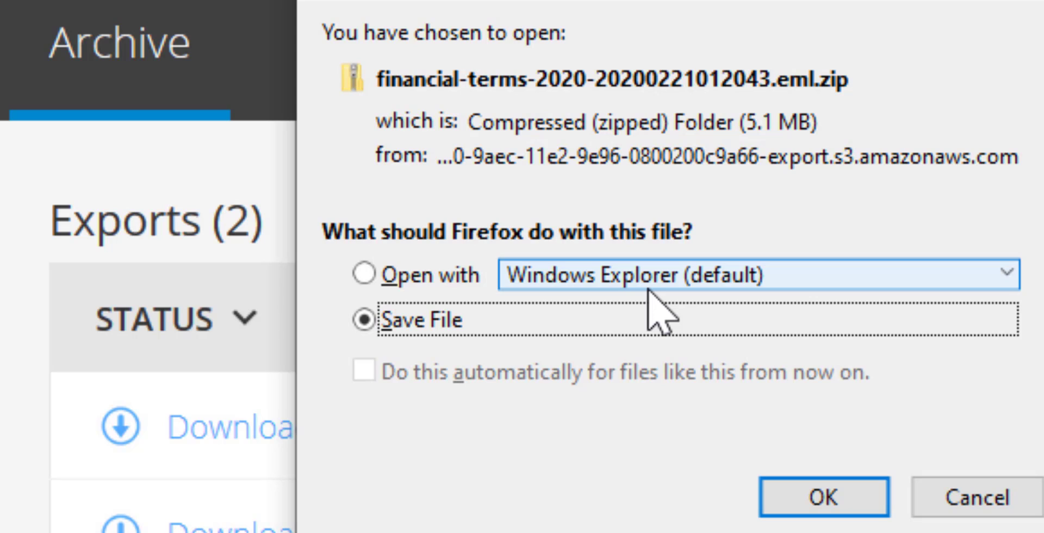
pyautogui.click(976, 503)
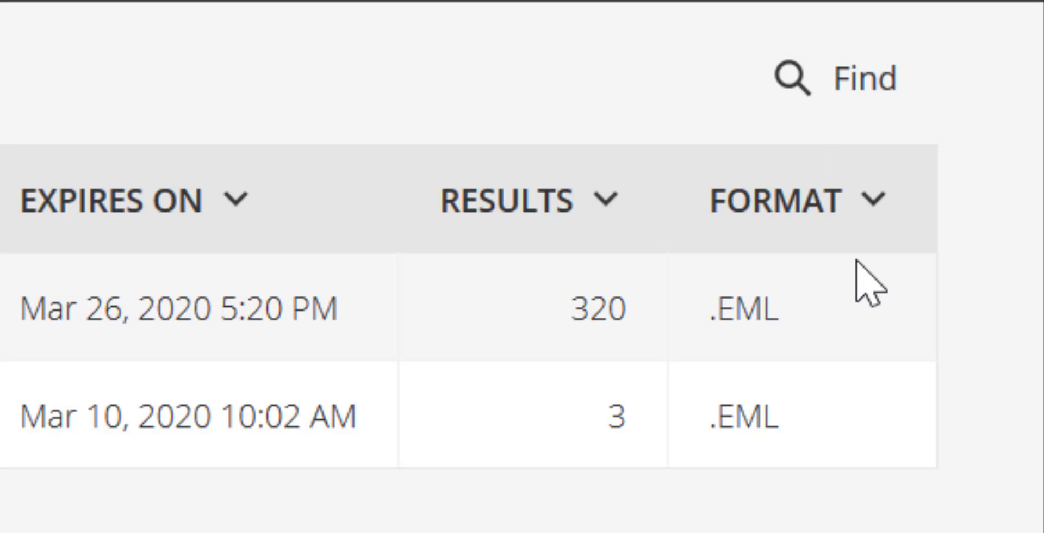
# Return to the list of saved searches.
pyautogui.click(60, 101)
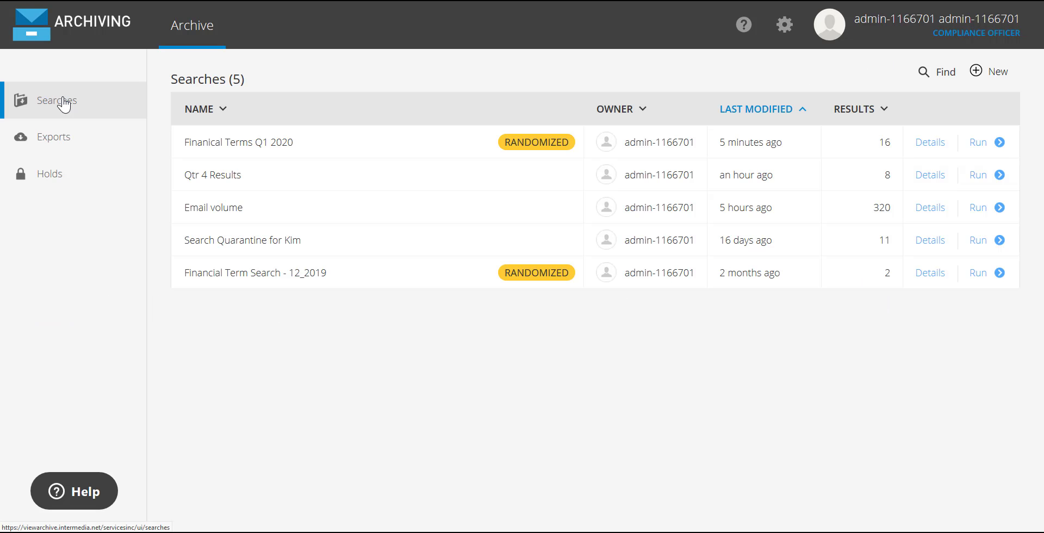